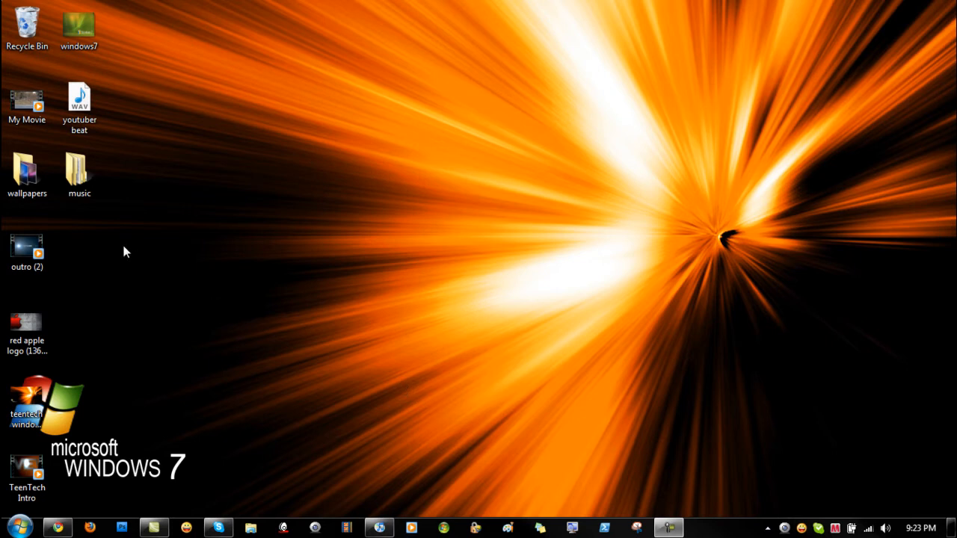
Check the desktop music folder, then close its window.
{"action": "left_click", "coordinate": [71, 174]}
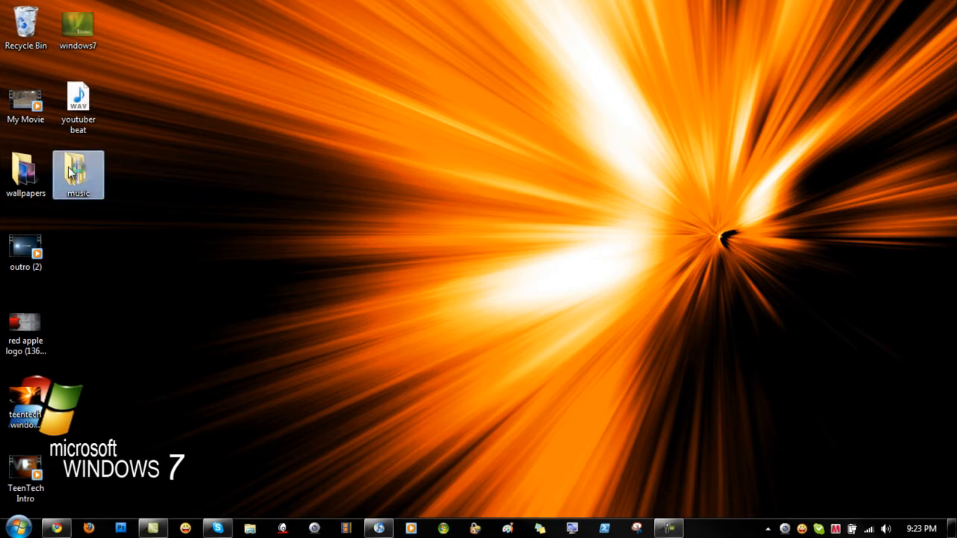
{"action": "double_click", "coordinate": [71, 173]}
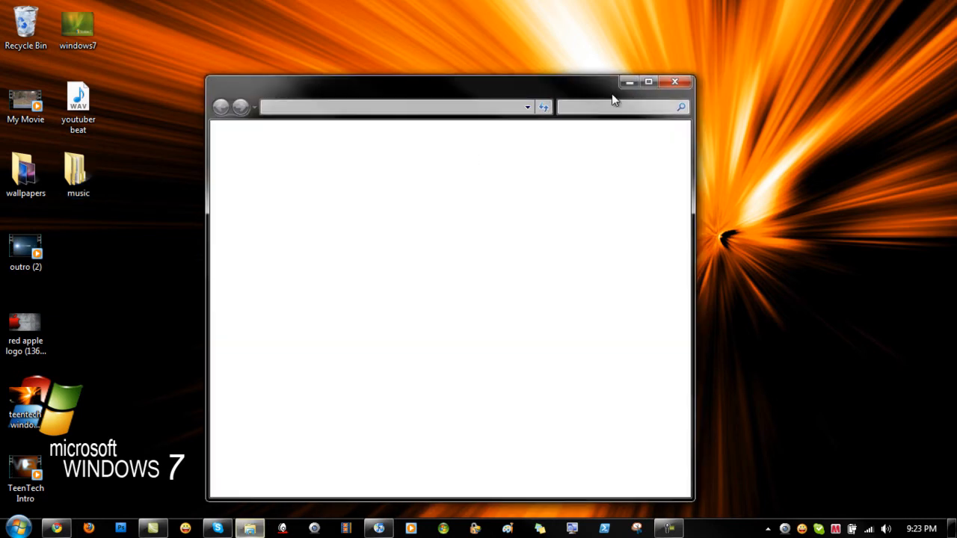
{"action": "left_click", "coordinate": [673, 84]}
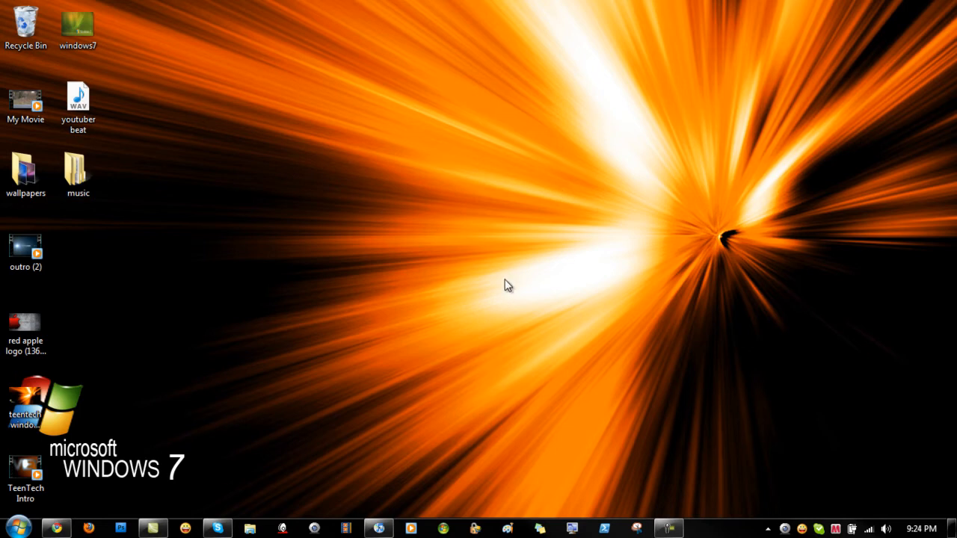
From Start > Computer, open the iPod drive CAMERONS IP (E:).
{"action": "left_click", "coordinate": [16, 530]}
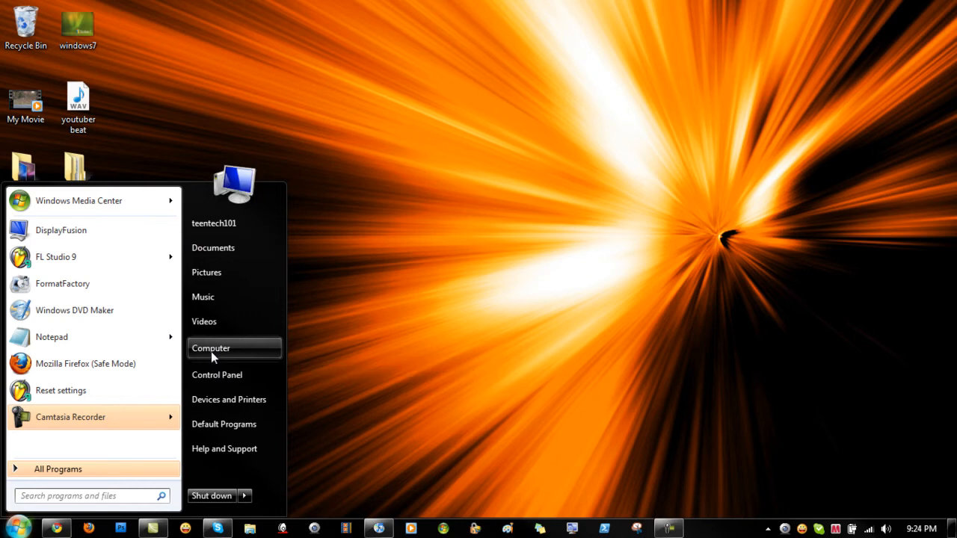
{"action": "left_click", "coordinate": [211, 352]}
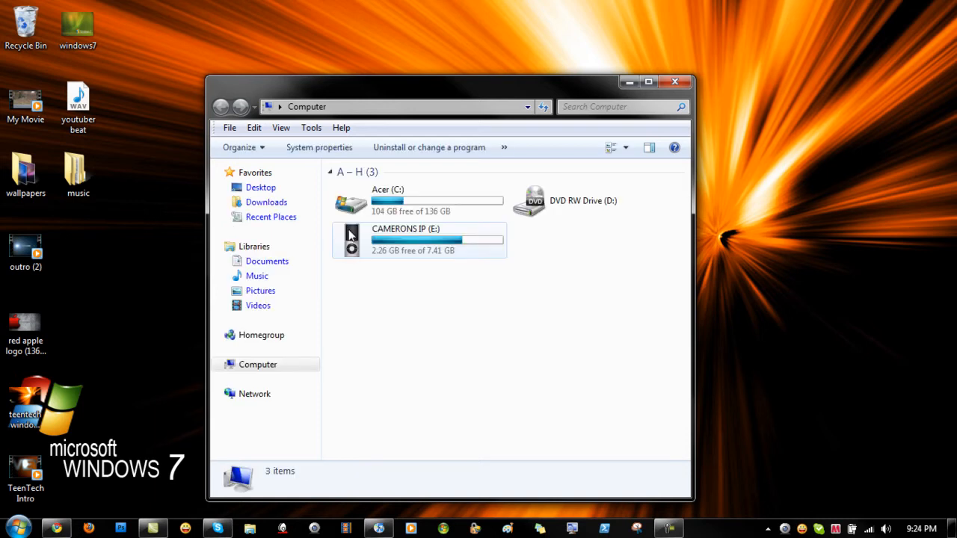
{"action": "left_click", "coordinate": [351, 239]}
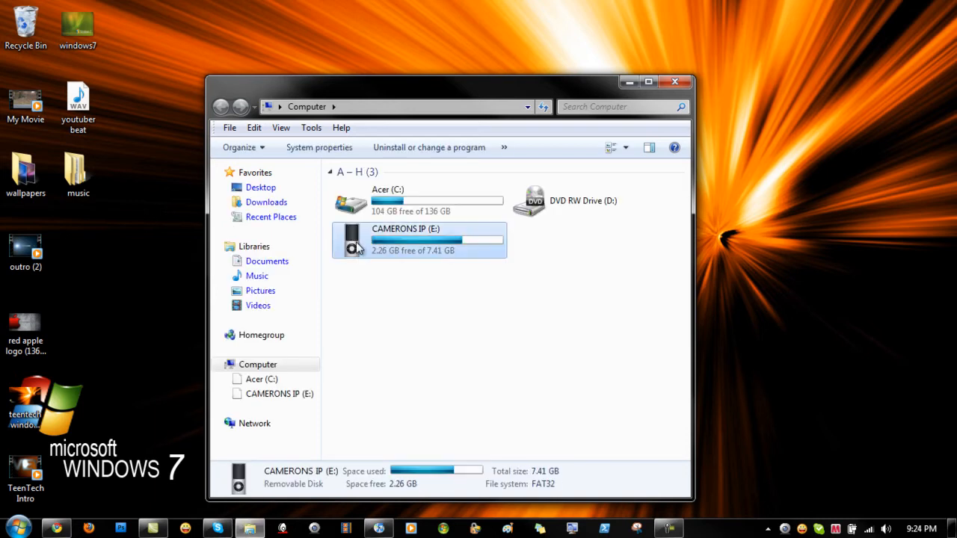
{"action": "double_click", "coordinate": [357, 246]}
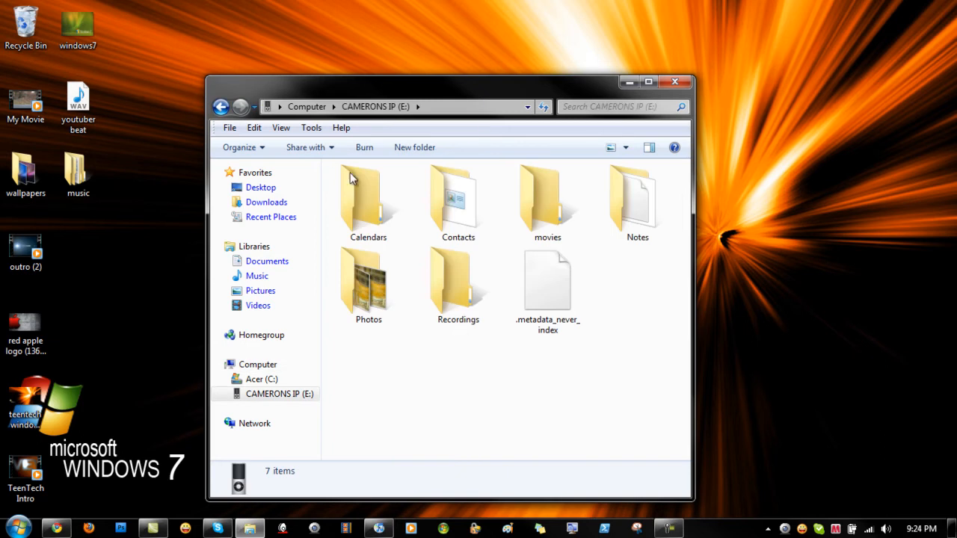
In Folder Options > View, enable 'Show hidden files, folders, and drives' and apply.
{"action": "left_click", "coordinate": [317, 133]}
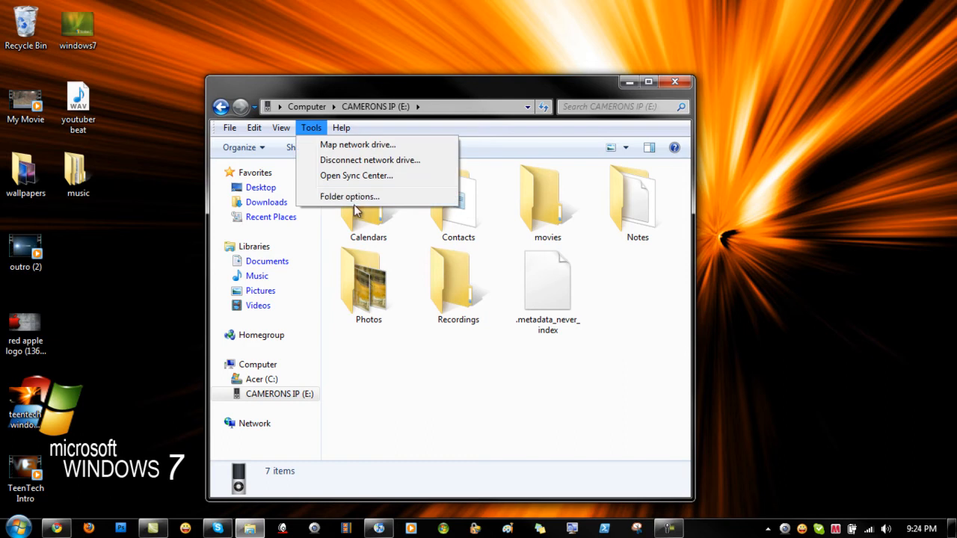
{"action": "left_click", "coordinate": [349, 197]}
{"action": "left_click", "coordinate": [283, 166]}
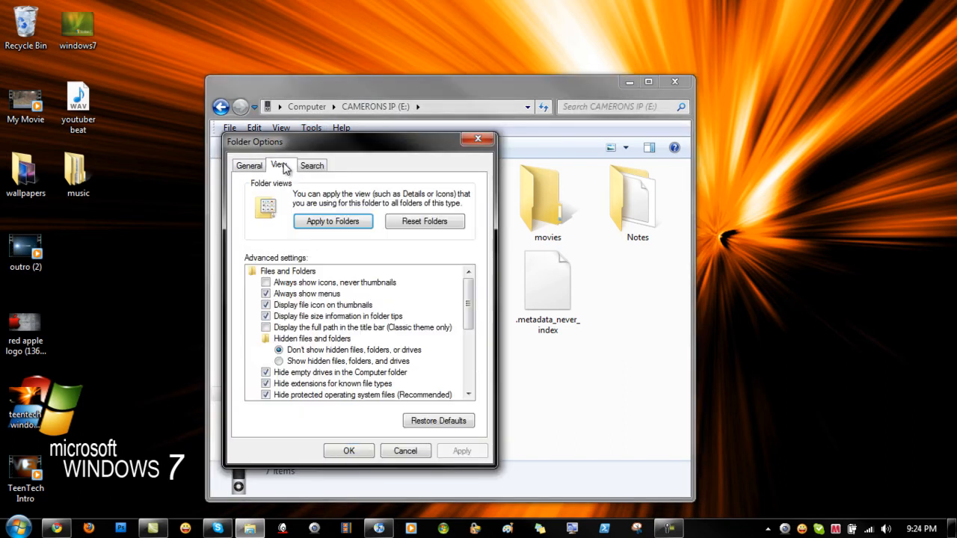
{"action": "left_click", "coordinate": [279, 361]}
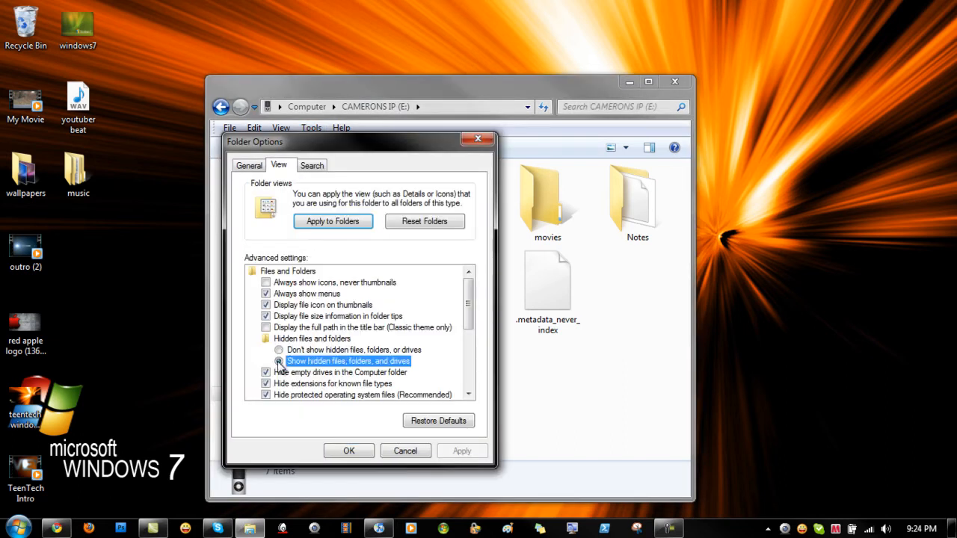
{"action": "left_click", "coordinate": [349, 451]}
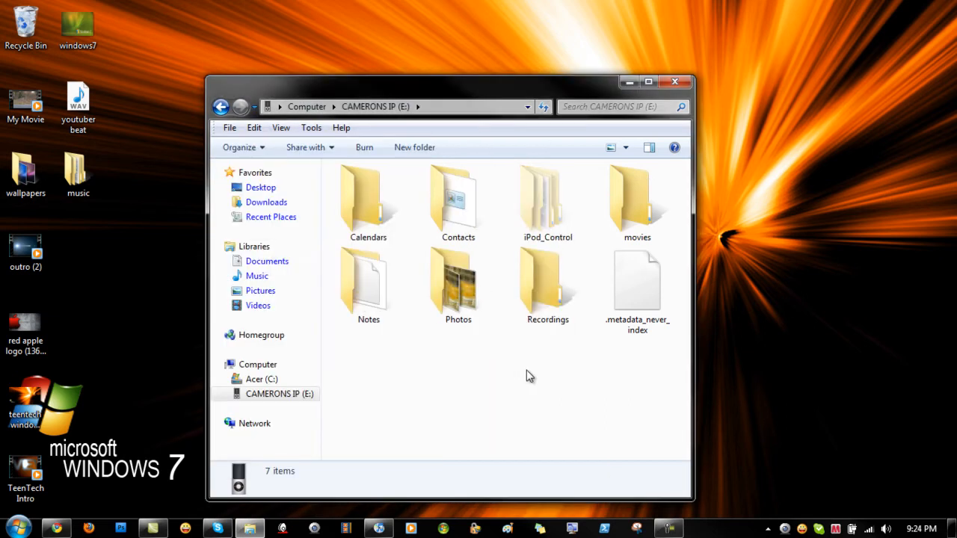
Navigate into iPod_Control > Music to list folders F00 through F13.
{"action": "double_click", "coordinate": [553, 230]}
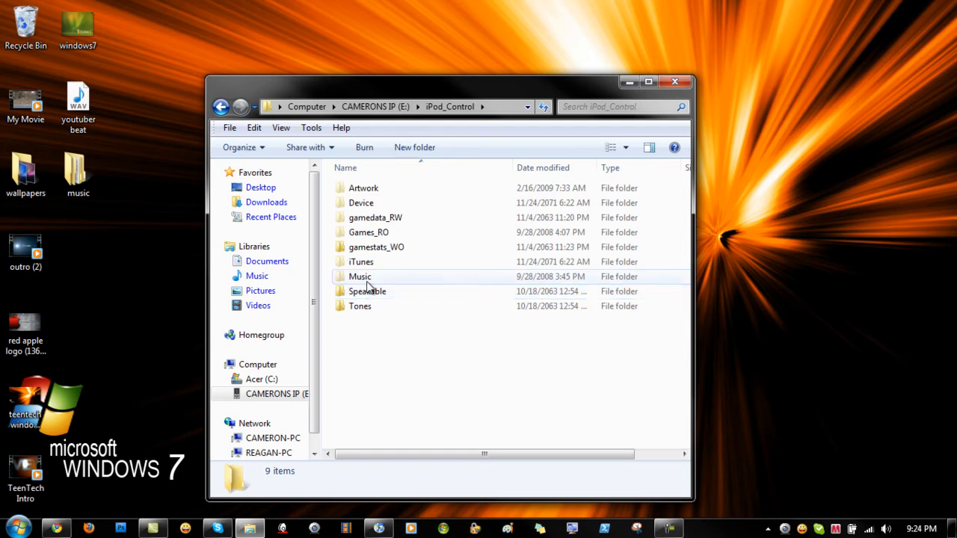
{"action": "double_click", "coordinate": [360, 277]}
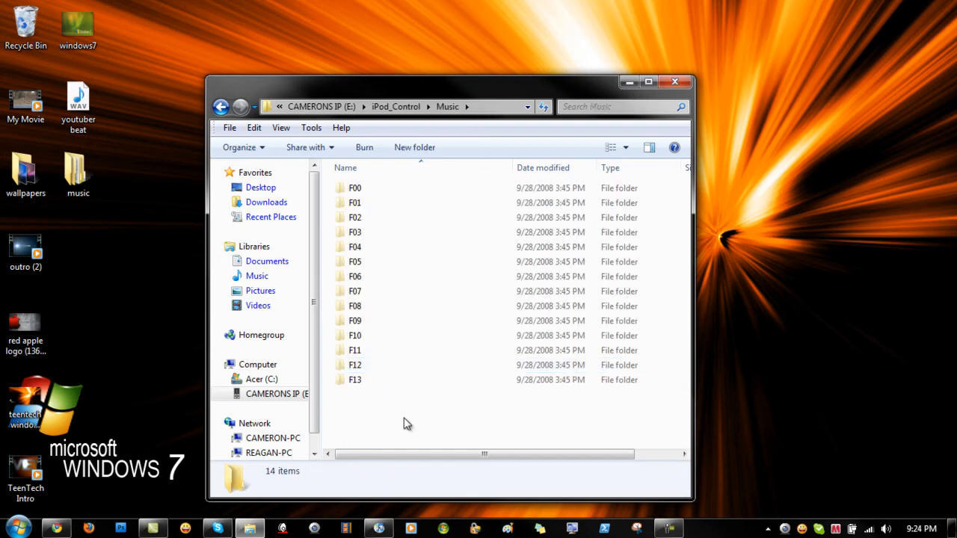
{"action": "left_click_drag", "start_coordinate": [404, 423], "coordinate": [348, 189]}
{"action": "left_click", "coordinate": [387, 397]}
Show the desktop music folder and select the F-numbered folders in the iPod Music window.
{"action": "left_click", "coordinate": [84, 181]}
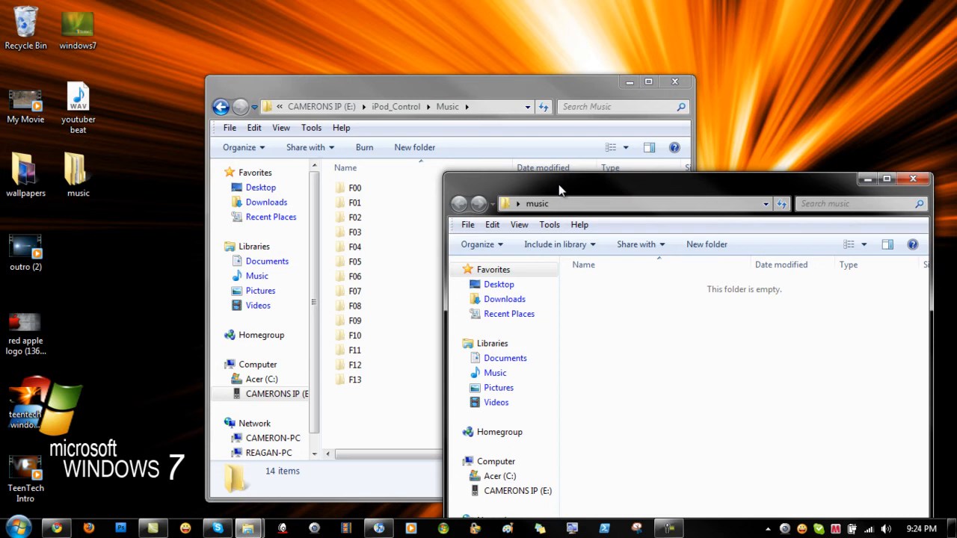
{"action": "left_click", "coordinate": [387, 192]}
{"action": "left_click_drag", "start_coordinate": [387, 192], "coordinate": [374, 192]}
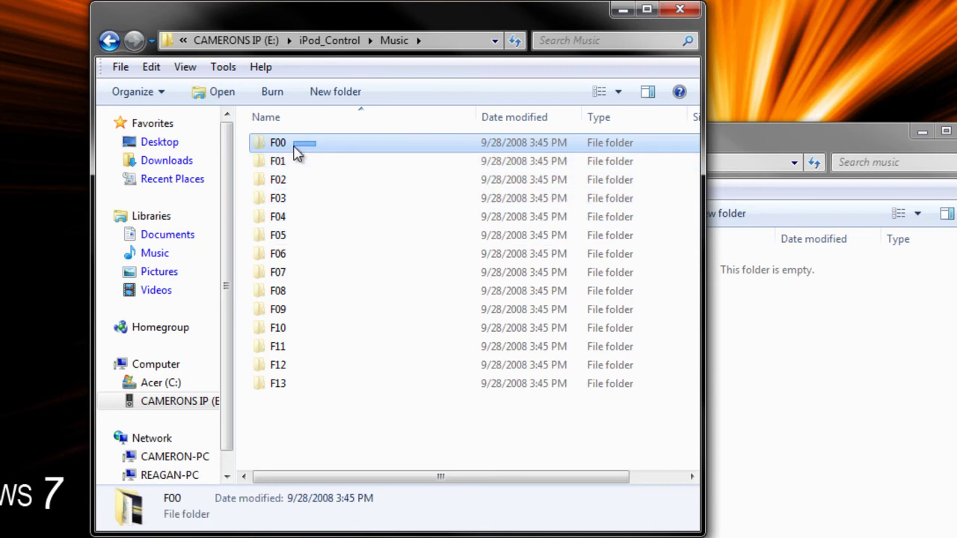
Drag the selected folders into the desktop music folder, starting the 66-item (379 MB) copy.
{"action": "mouse_move", "coordinate": [295, 144]}
{"action": "left_mouse_down"}
{"action": "mouse_move", "coordinate": [696, 265]}
{"action": "mouse_move", "coordinate": [816, 349]}
{"action": "left_mouse_up"}
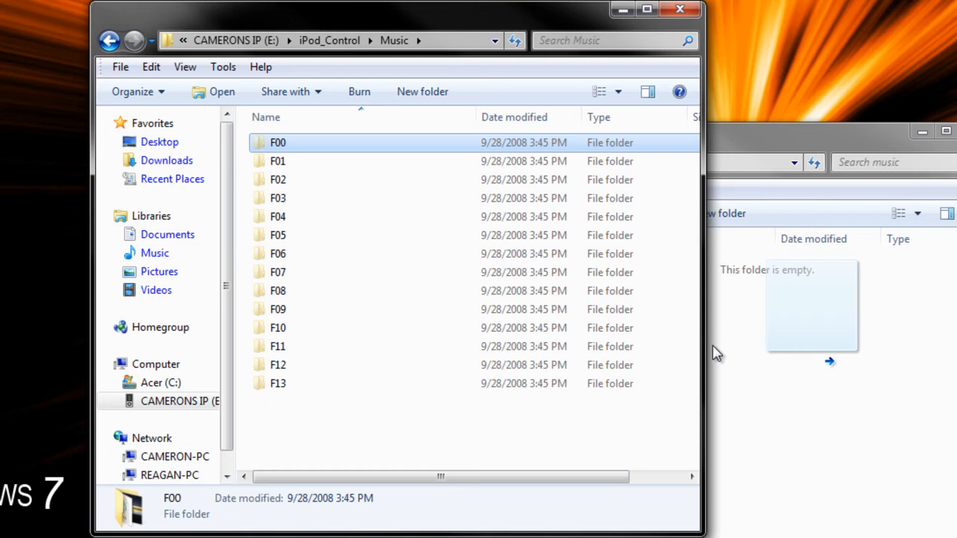
{"action": "left_click_drag", "start_coordinate": [716, 353], "coordinate": [715, 353]}
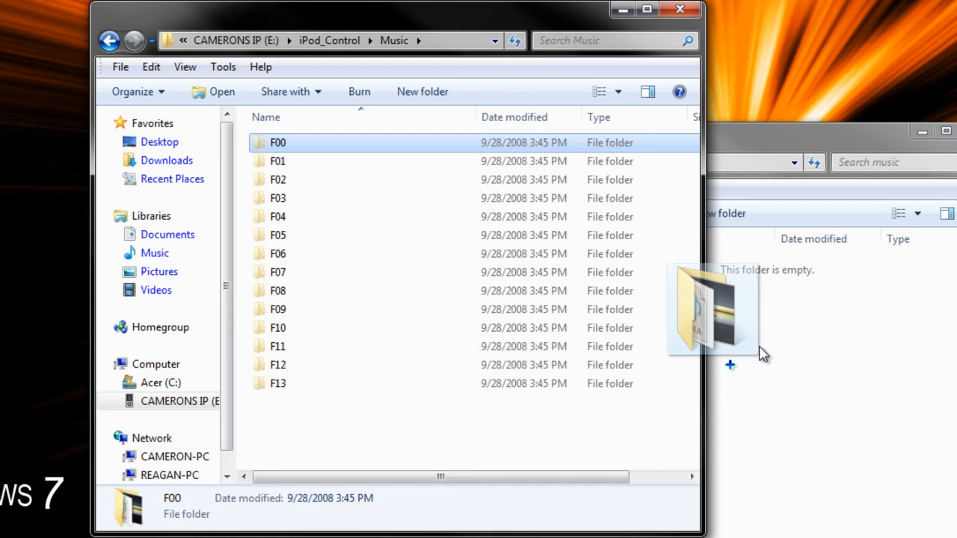
{"action": "left_click_drag", "start_coordinate": [763, 353], "coordinate": [763, 353]}
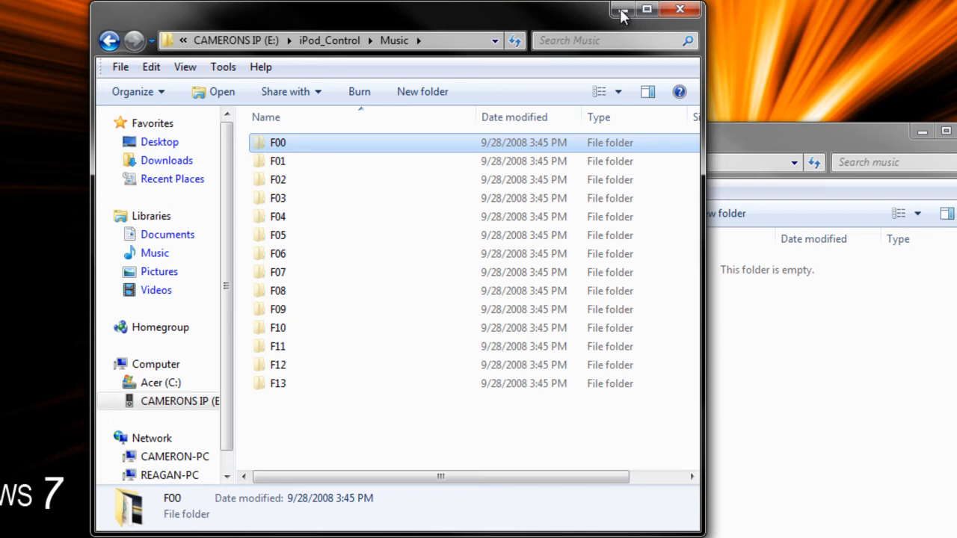
{"action": "left_click", "coordinate": [620, 8]}
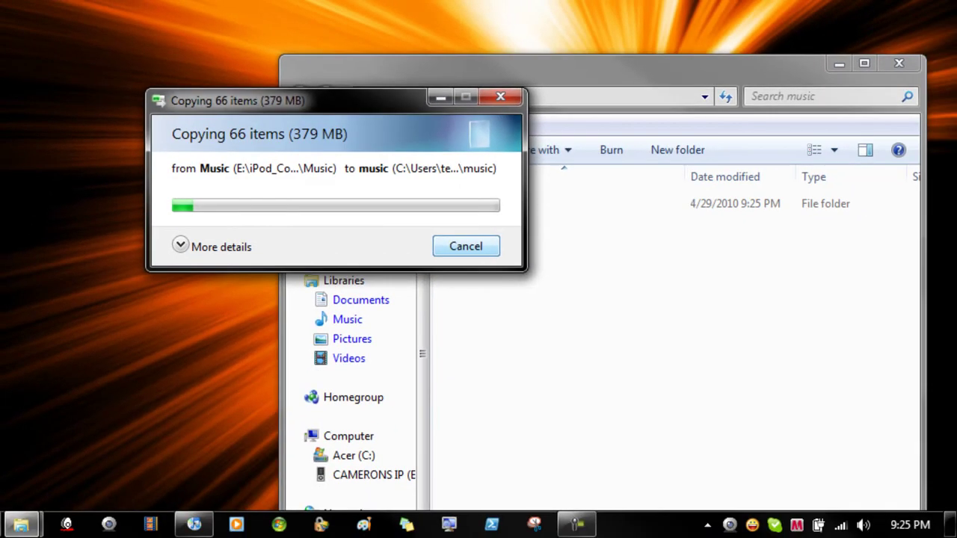
Cancel the copy, look inside F00 to find it empty, and close Explorer.
{"action": "key", "text": "Return"}
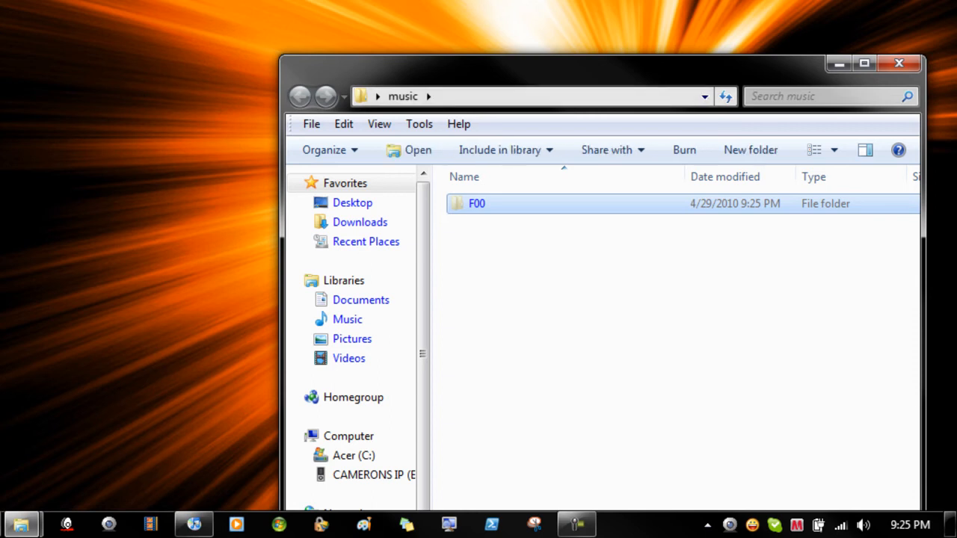
{"action": "key", "text": "Return"}
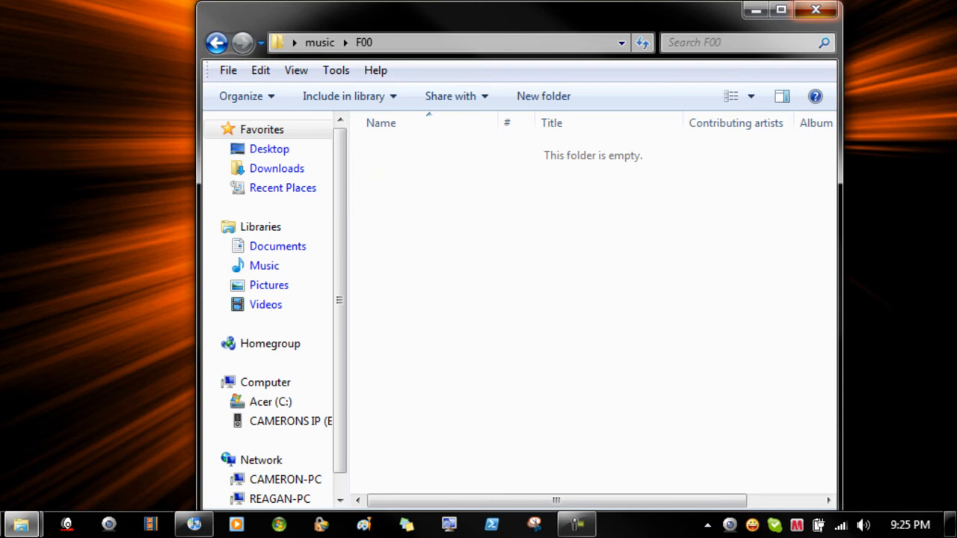
{"action": "left_click", "coordinate": [816, 9]}
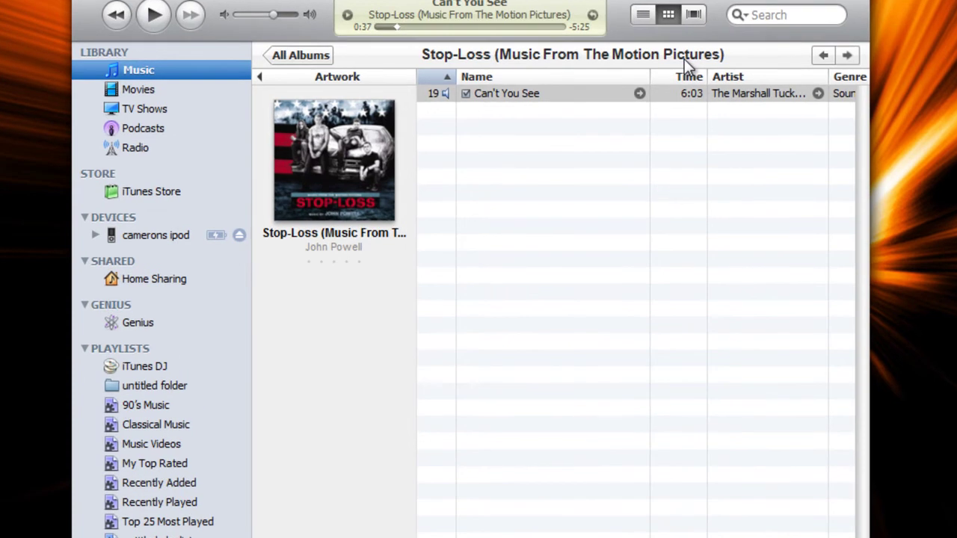
In iTunes Preferences > Advanced, enable 'Keep iTunes Media folder organized' and save.
{"action": "key", "text": "alt+e"}
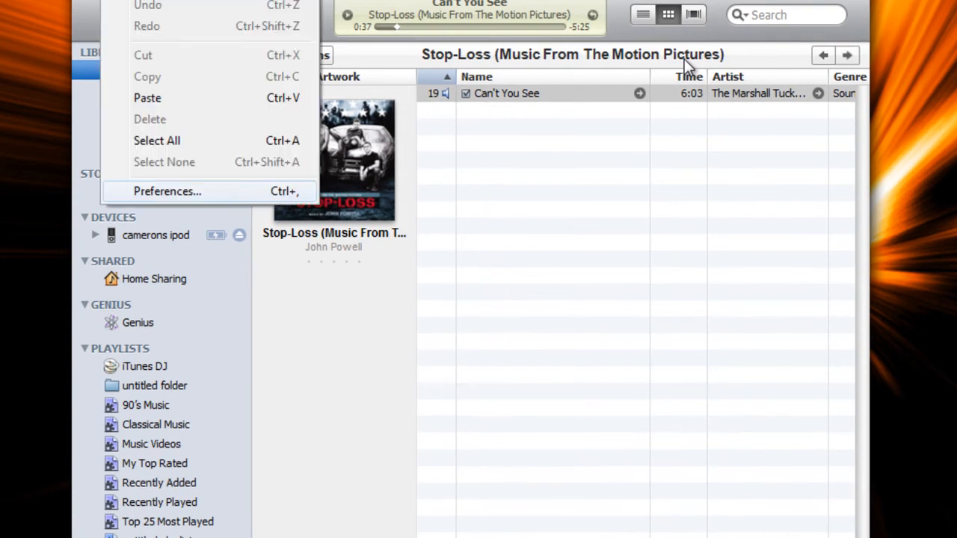
{"action": "key", "text": "Return"}
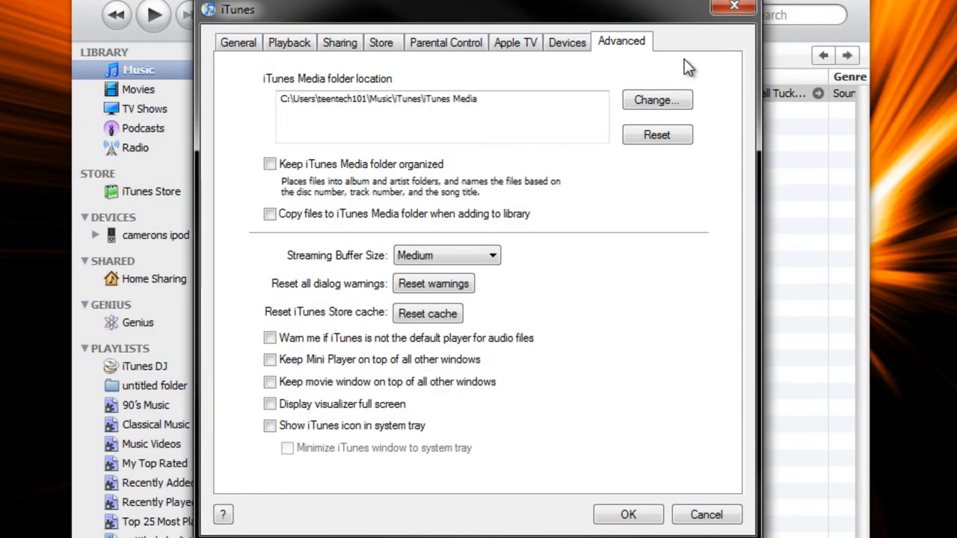
{"action": "key", "text": "space"}
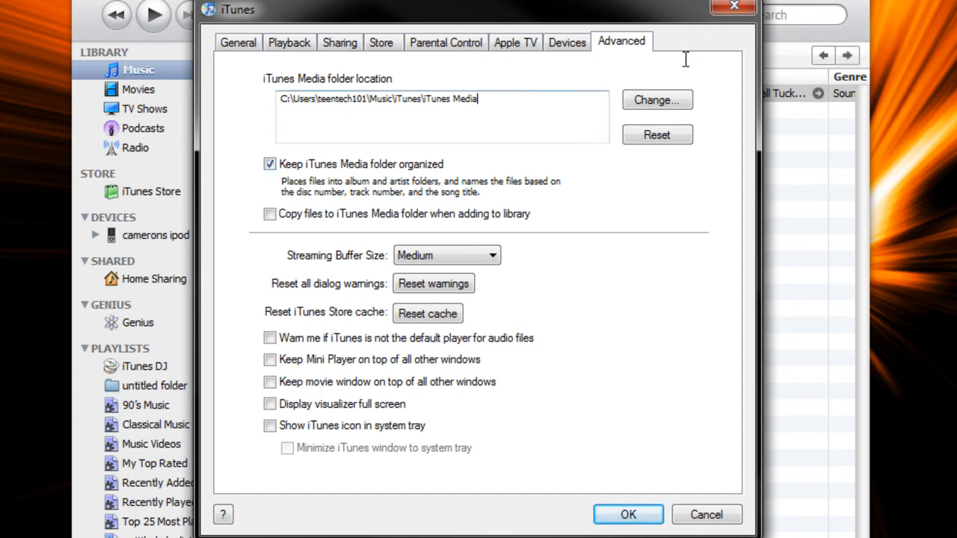
{"action": "key", "text": "shift+End"}
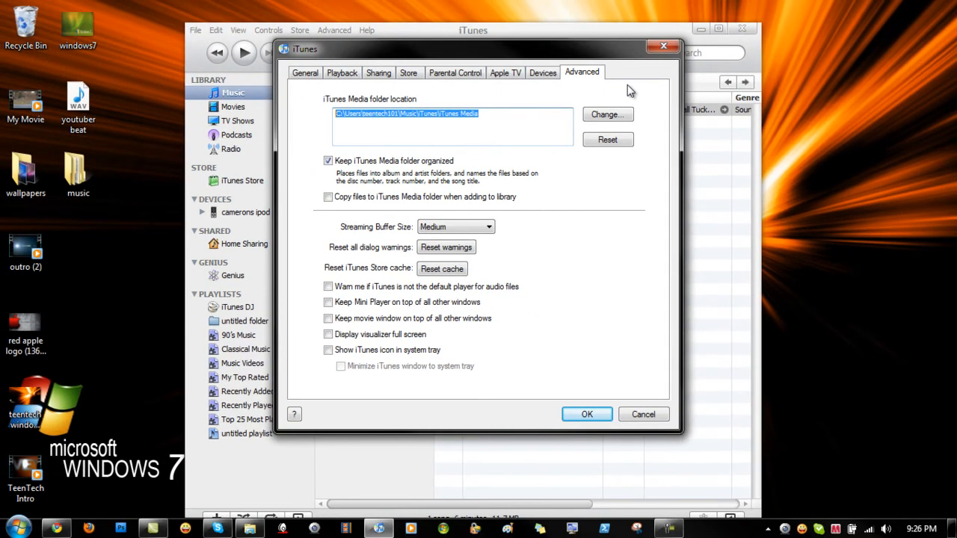
{"action": "key", "text": "Return"}
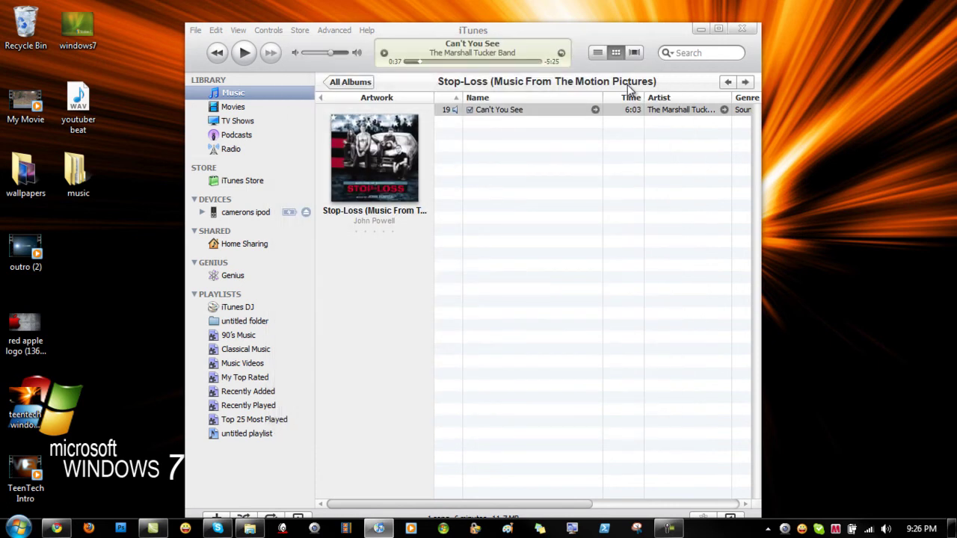
Launch File > Add Folder to Library to get the Add To Library folder picker.
{"action": "key", "text": "alt+f"}
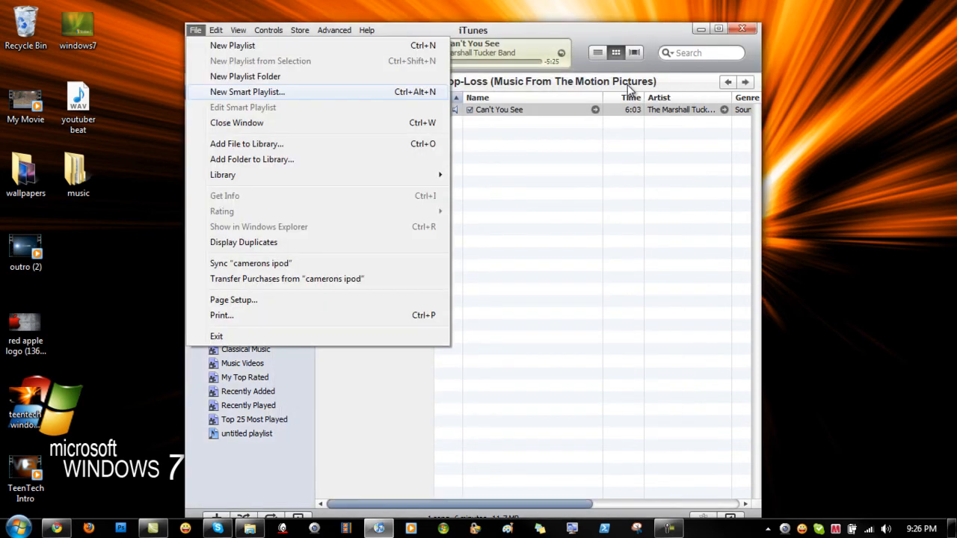
{"action": "key", "text": "Down"}
{"action": "key", "text": "Down"}
{"action": "key", "text": "Down"}
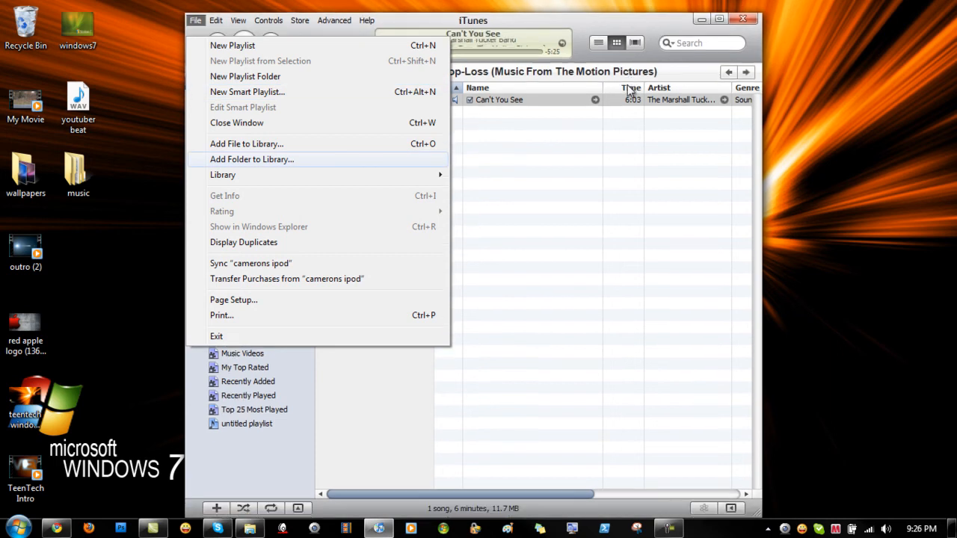
{"action": "key", "text": "Return"}
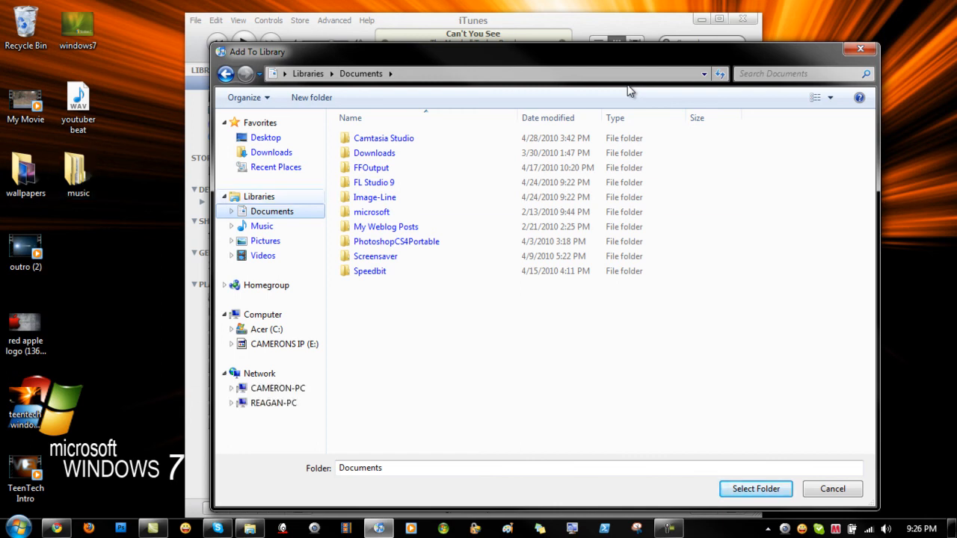
In the picker, enter the Music library and then the iTunes folder.
{"action": "key", "text": "Down"}
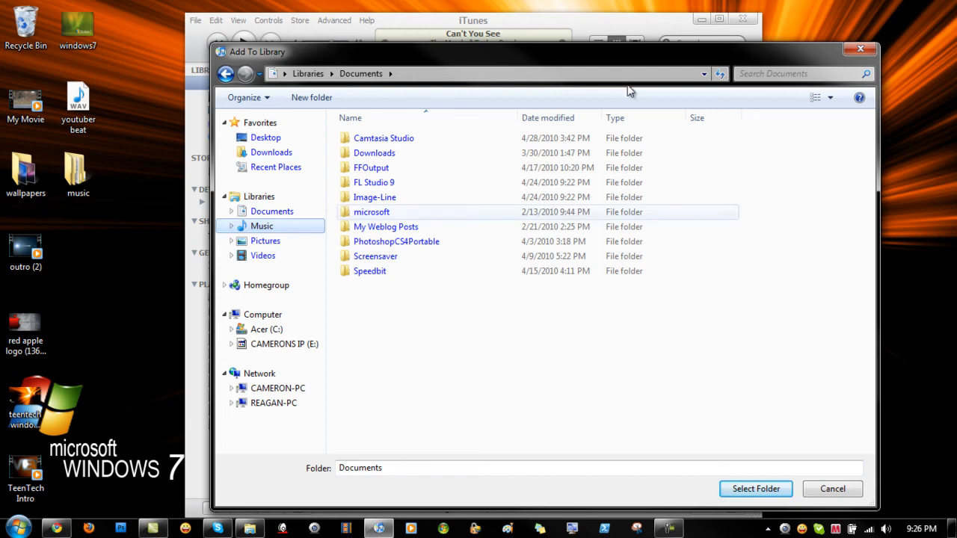
{"action": "key", "text": "Return"}
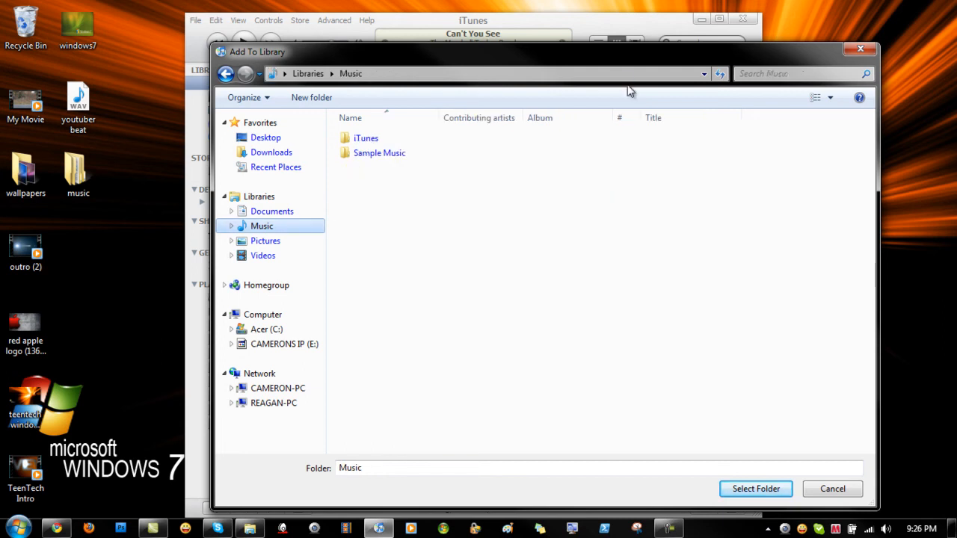
{"action": "key", "text": "Tab"}
{"action": "key", "text": "Down"}
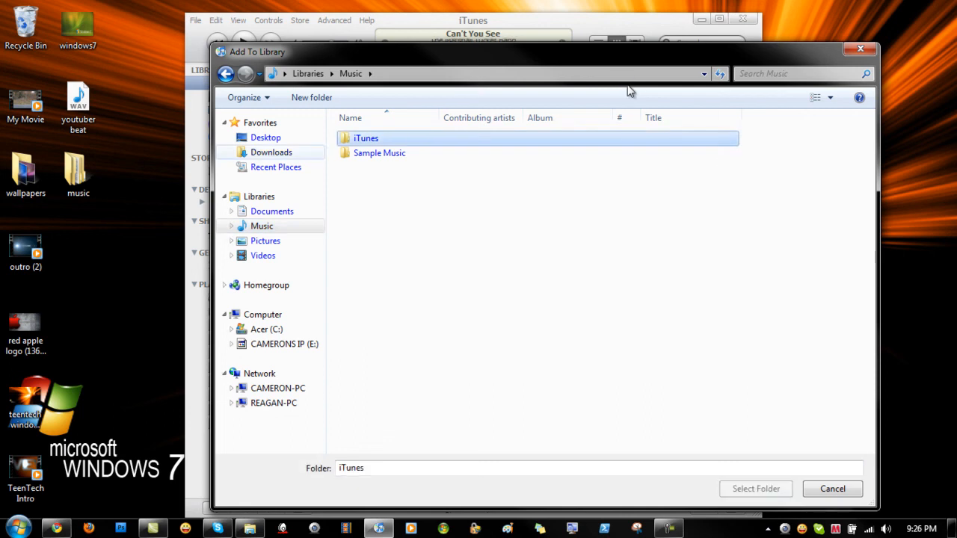
{"action": "key", "text": "Return"}
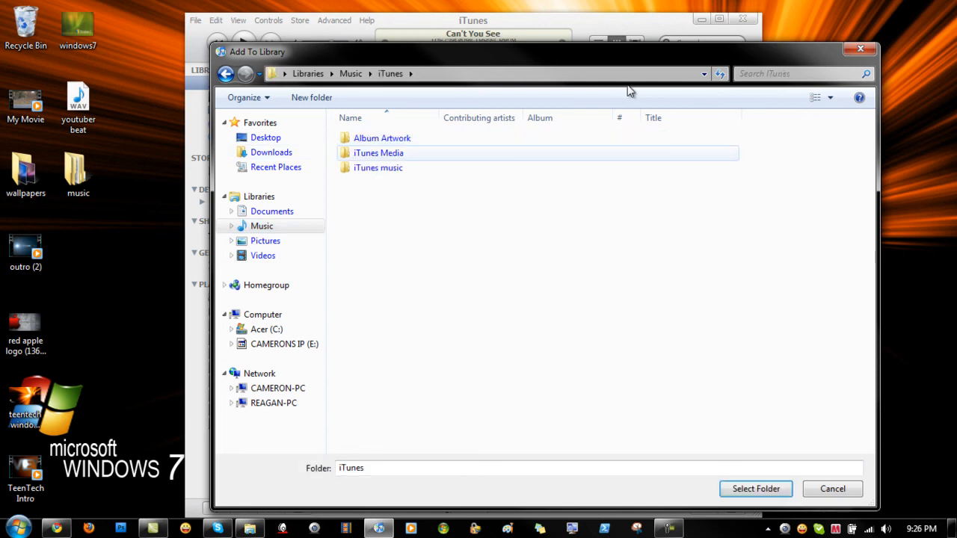
Open the iTunes music folder to list F00 through F13.
{"action": "key", "text": "Down"}
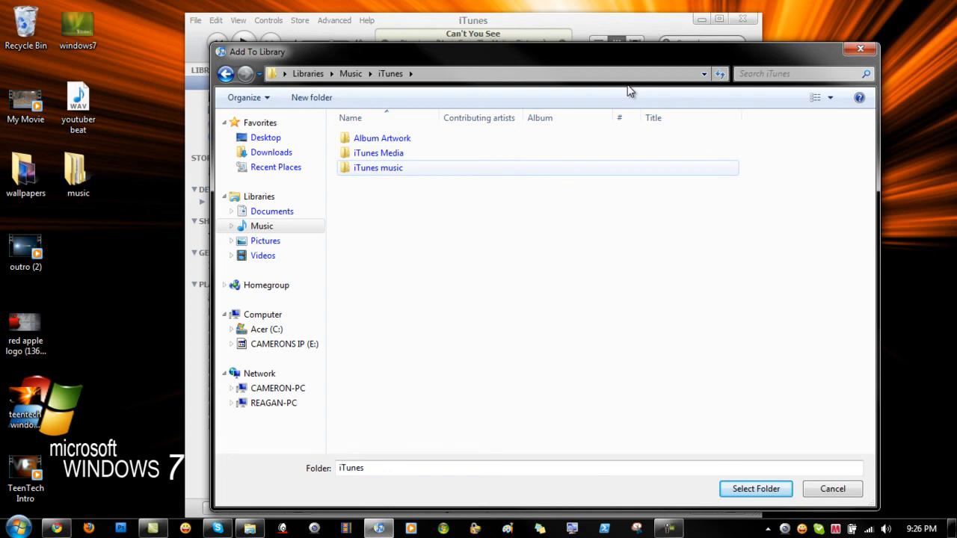
{"action": "key", "text": "space"}
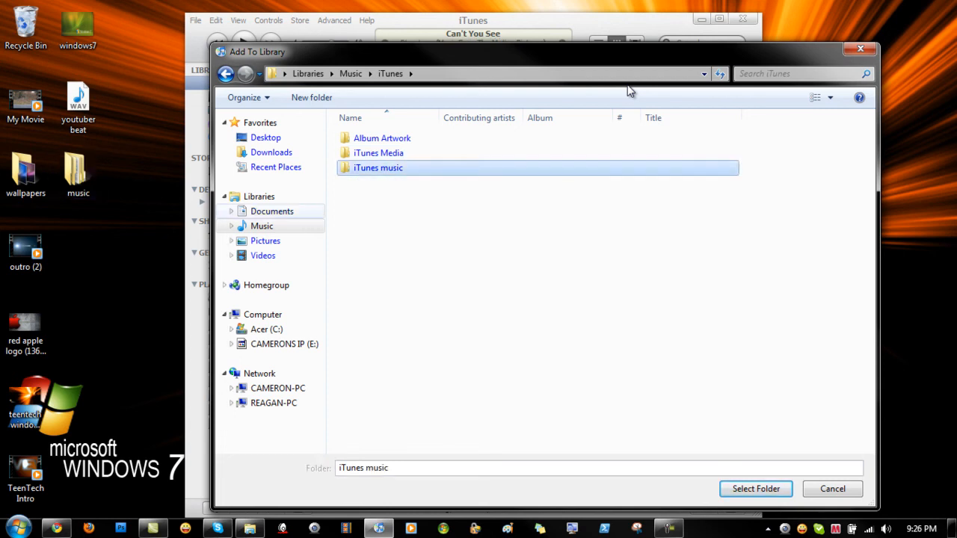
{"action": "key", "text": "Return"}
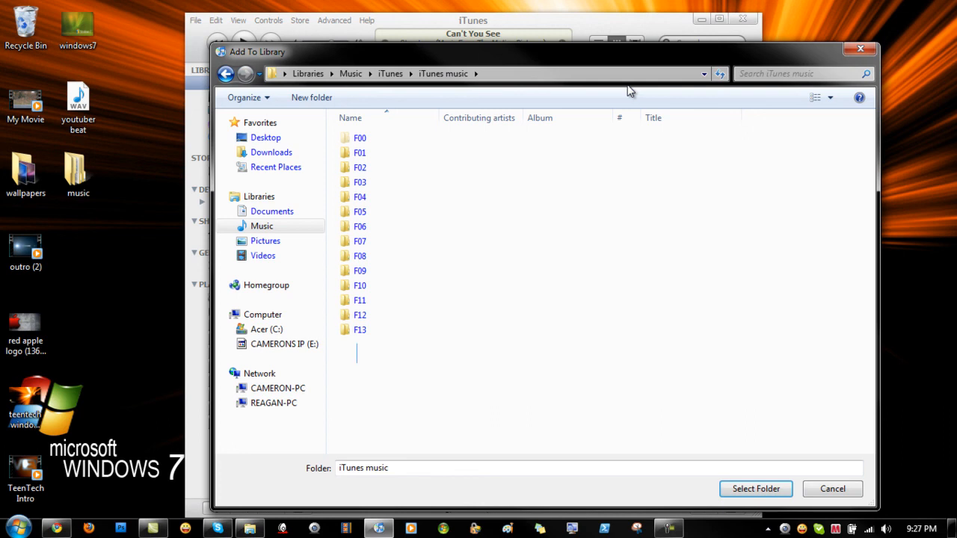
Select folders F00–F13 and confirm Select Folder to add them to the library.
{"action": "left_click_drag", "start_coordinate": [357, 359], "coordinate": [348, 136]}
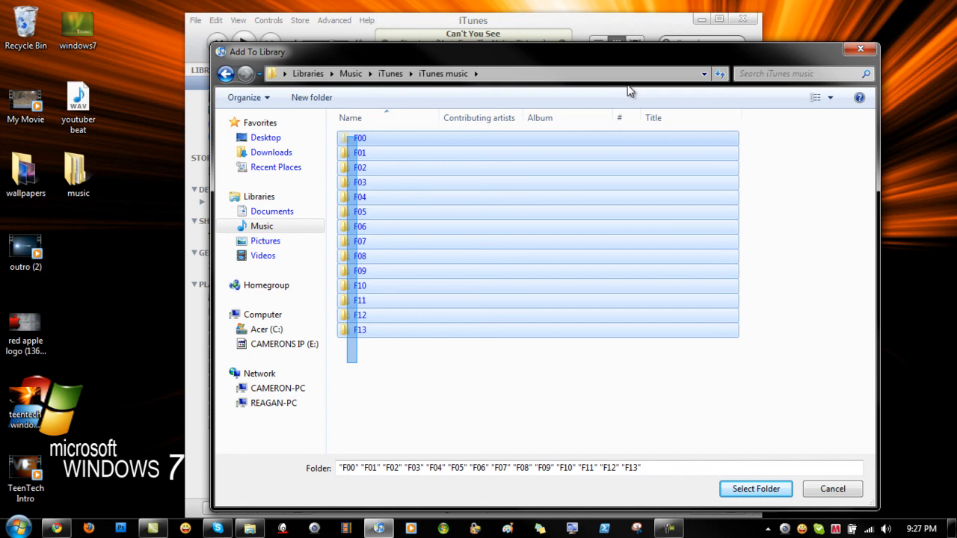
{"action": "left_click", "coordinate": [630, 90]}
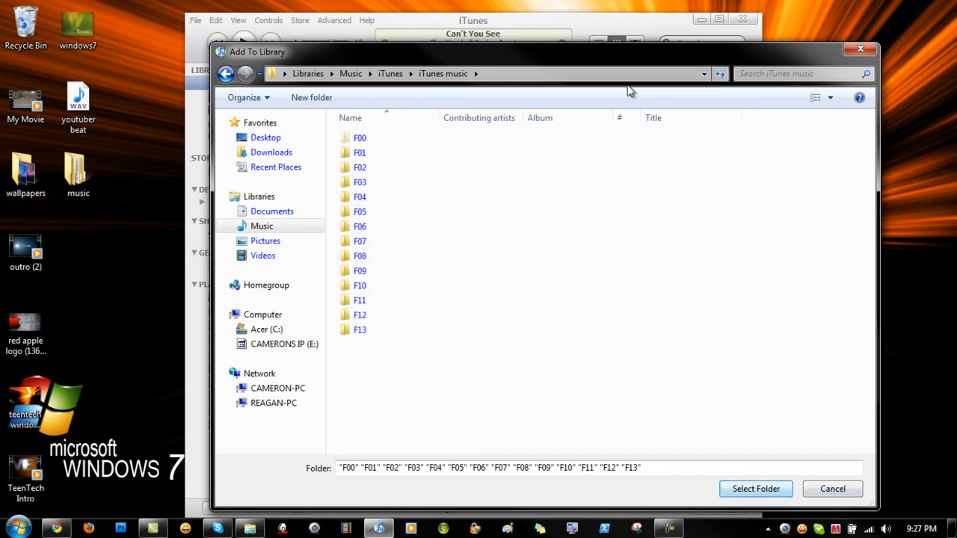
{"action": "key", "text": "Return"}
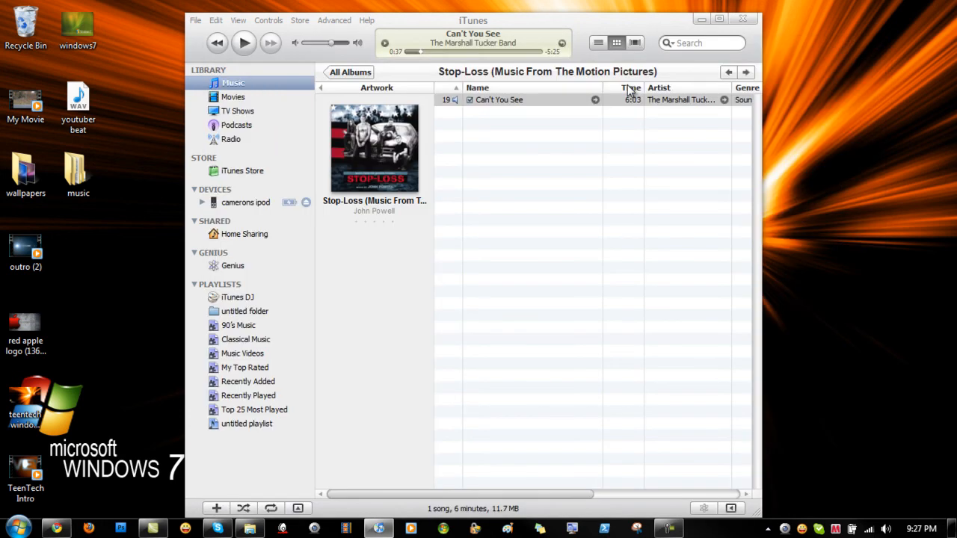